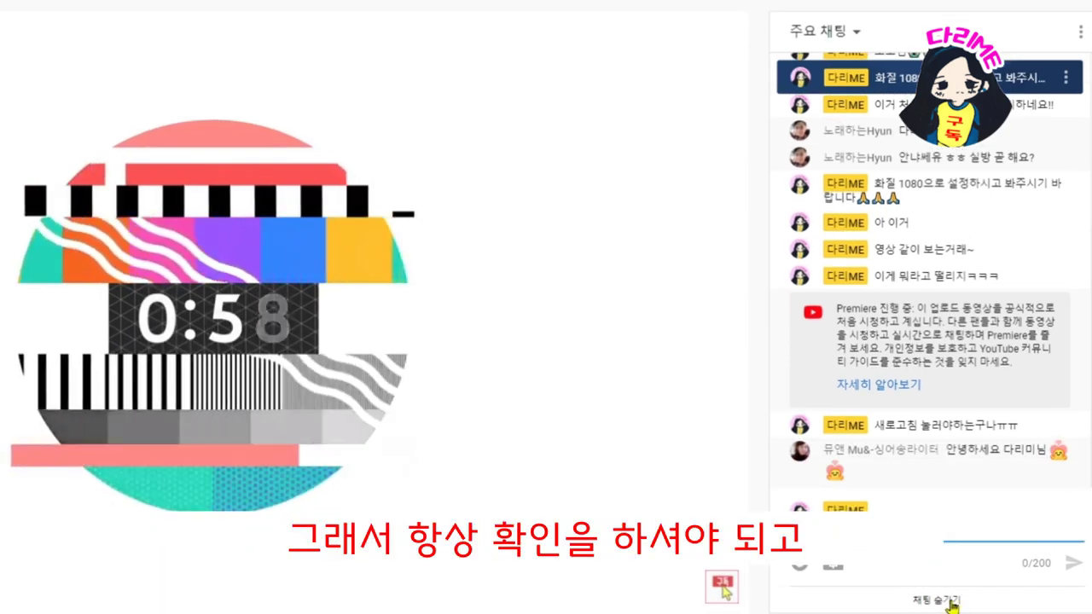
# - Post the greeting '안녕하세요~~' and a follow-up about trying this out in the Premiere live chat
pyautogui.write('안녕하세요~~')
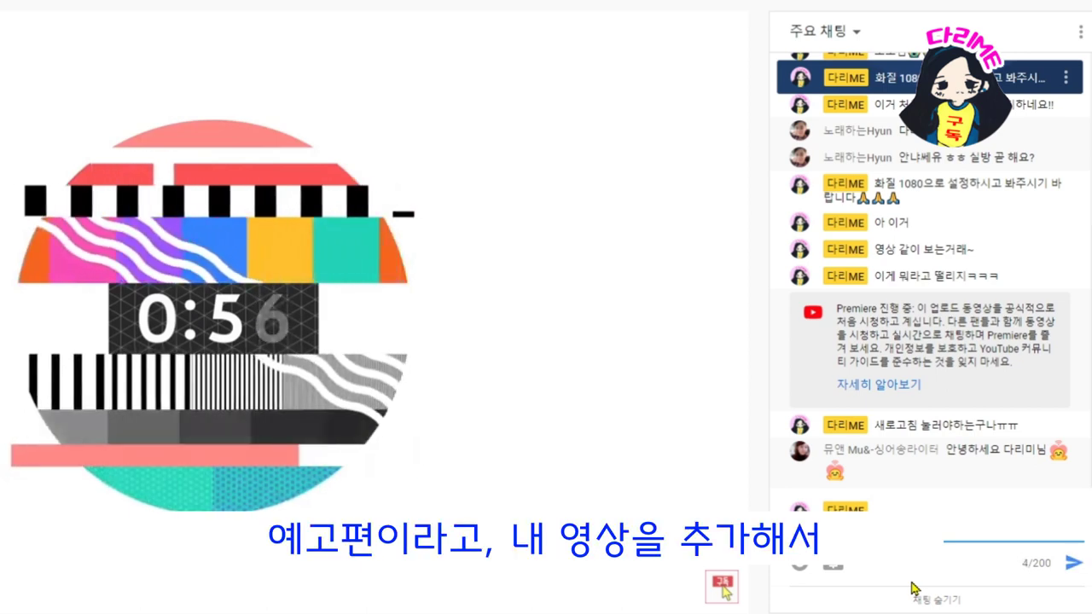
pyautogui.press('Return')
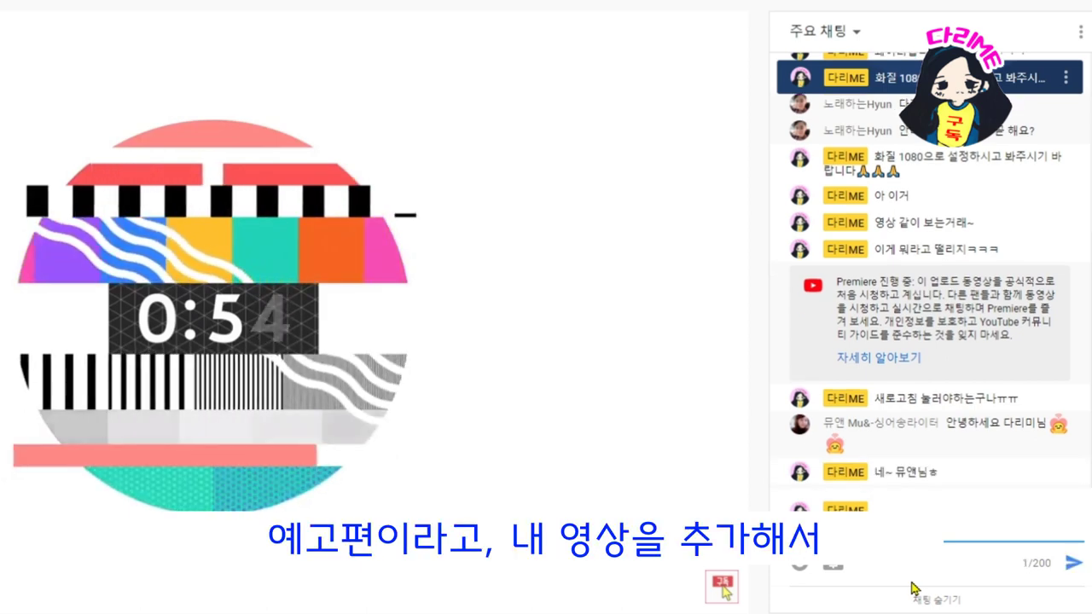
pyautogui.write('ㅎㅎ')
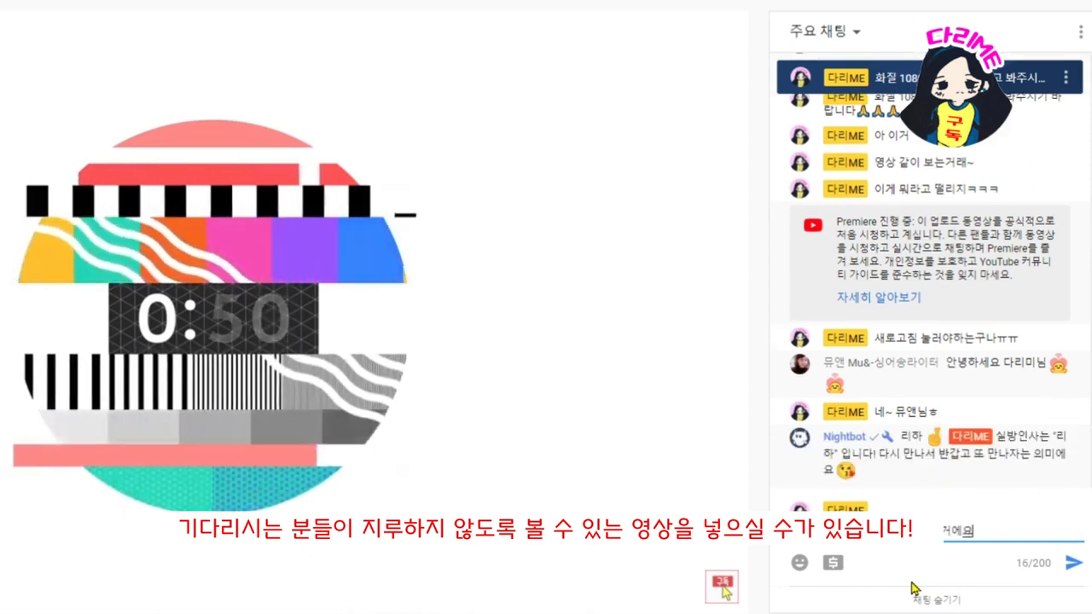
pyautogui.press('BackSpace')
pyautogui.press('BackSpace')
pyautogui.press('BackSpace')
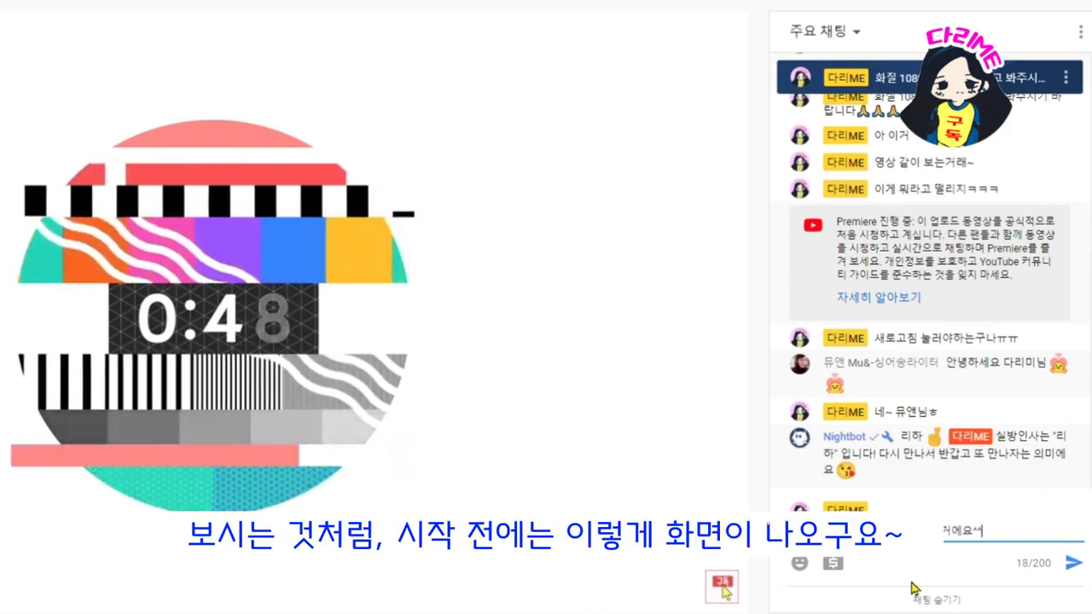
pyautogui.press('Return')
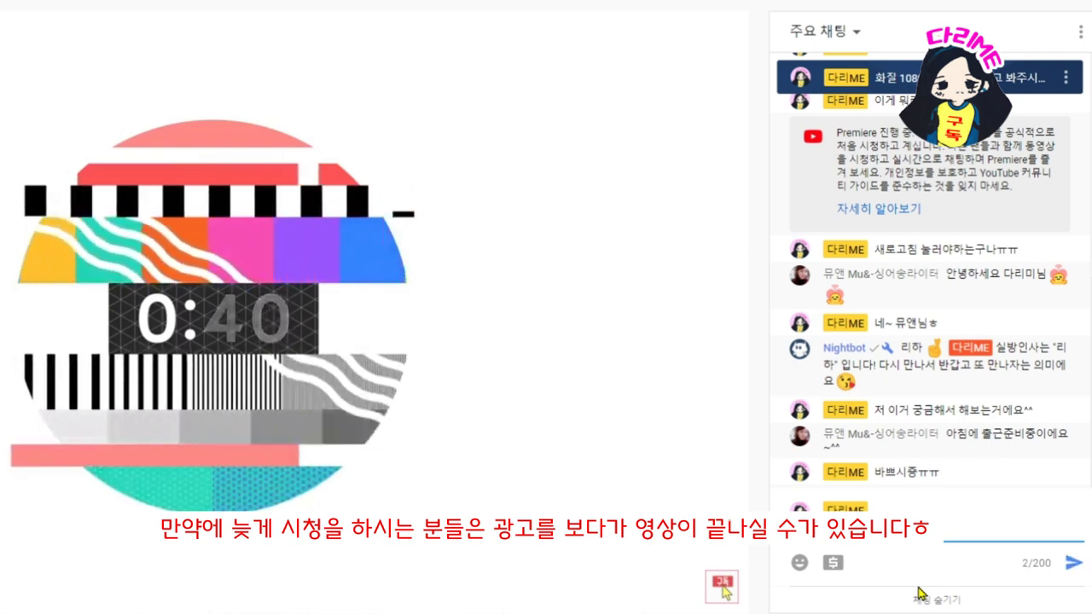
# - Send more replies such as 'ㅎㅎㅎ', '너무 기대하지마세요~' and '괜찮아여ㅎㅎㅎ' while the countdown runs
pyautogui.write('ㅎㅎ')
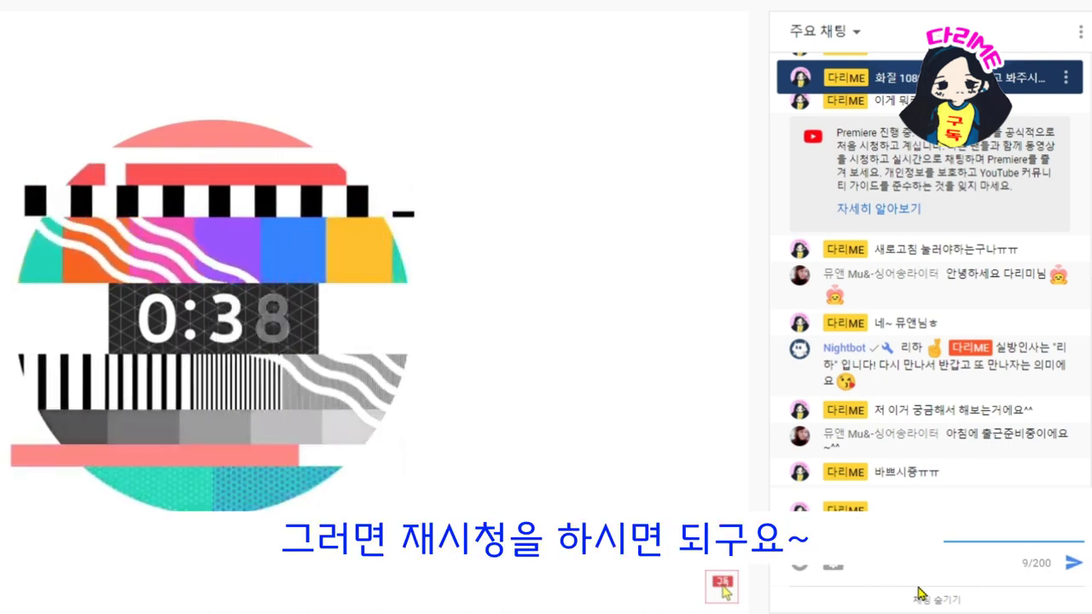
pyautogui.write('ㅎ')
pyautogui.press('Return')
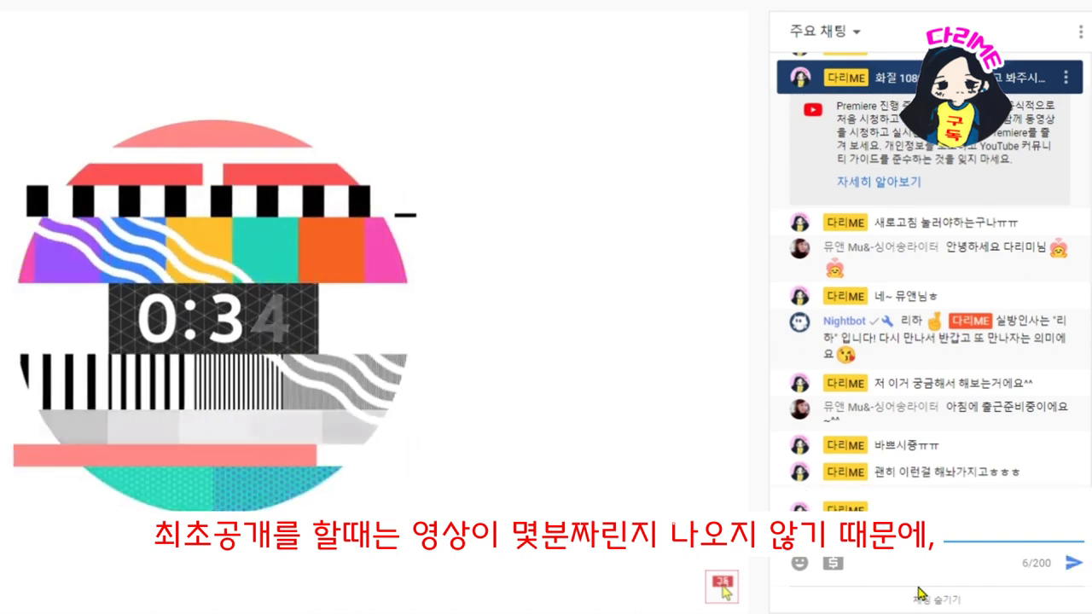
pyautogui.write('ㅎㅎㅎ')
pyautogui.press('Return')
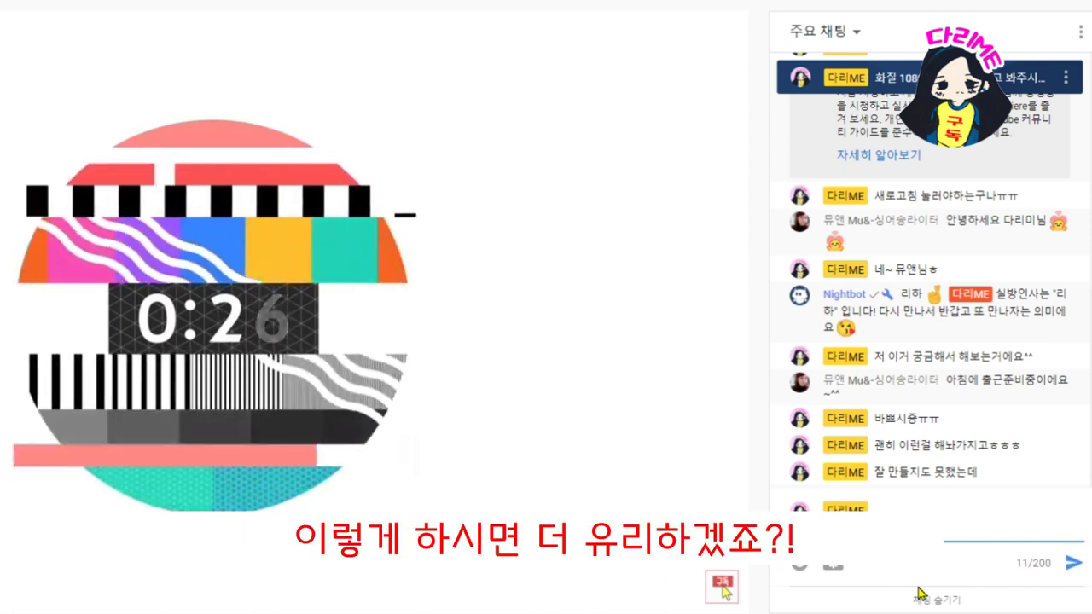
pyautogui.press('Return')
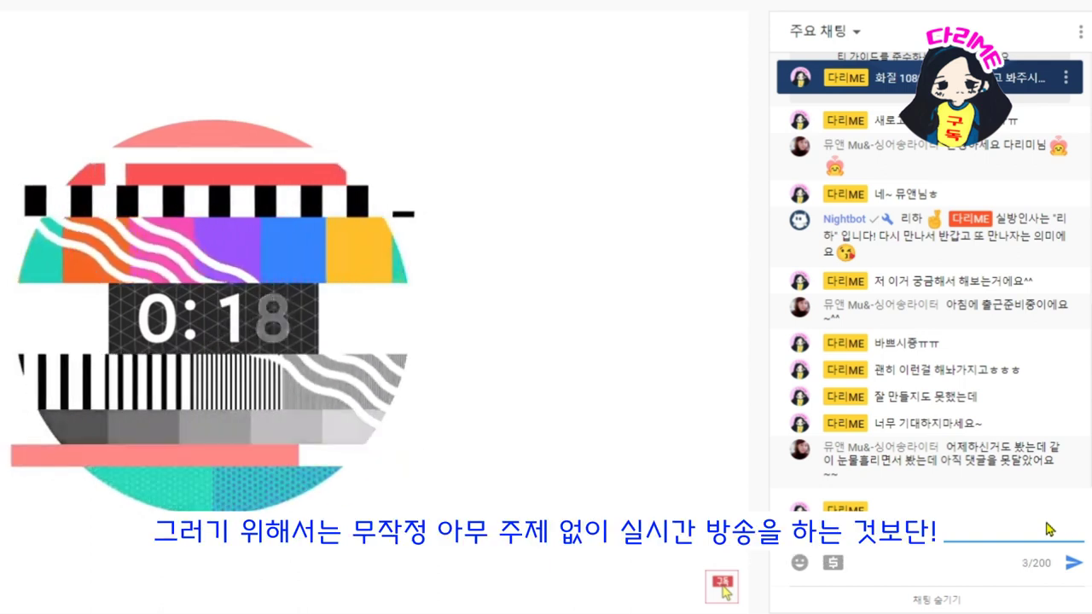
pyautogui.press('Return')
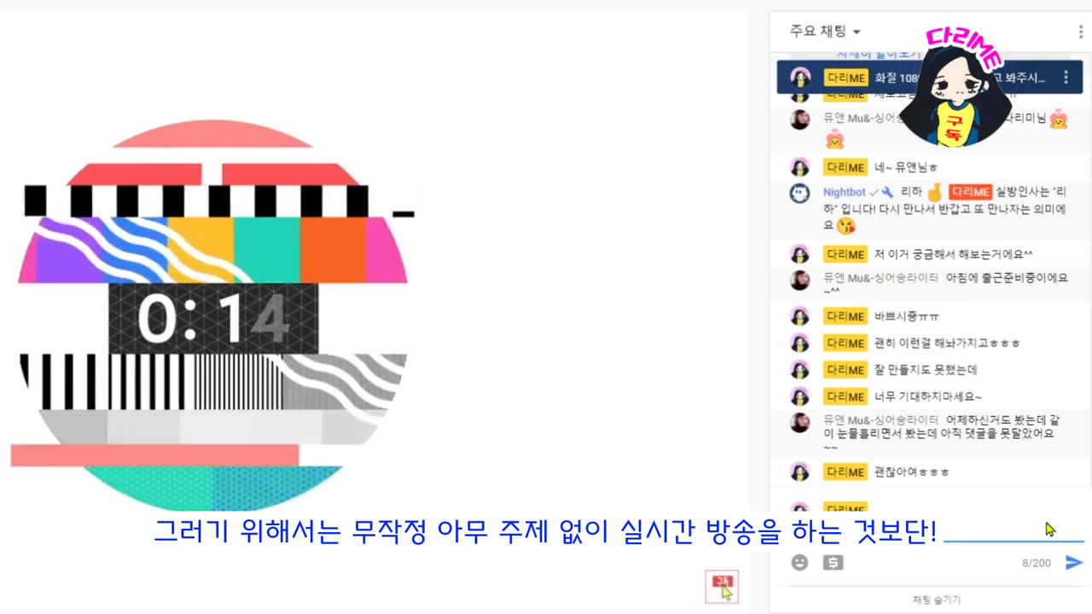
pyautogui.write('ㅎㅎ')
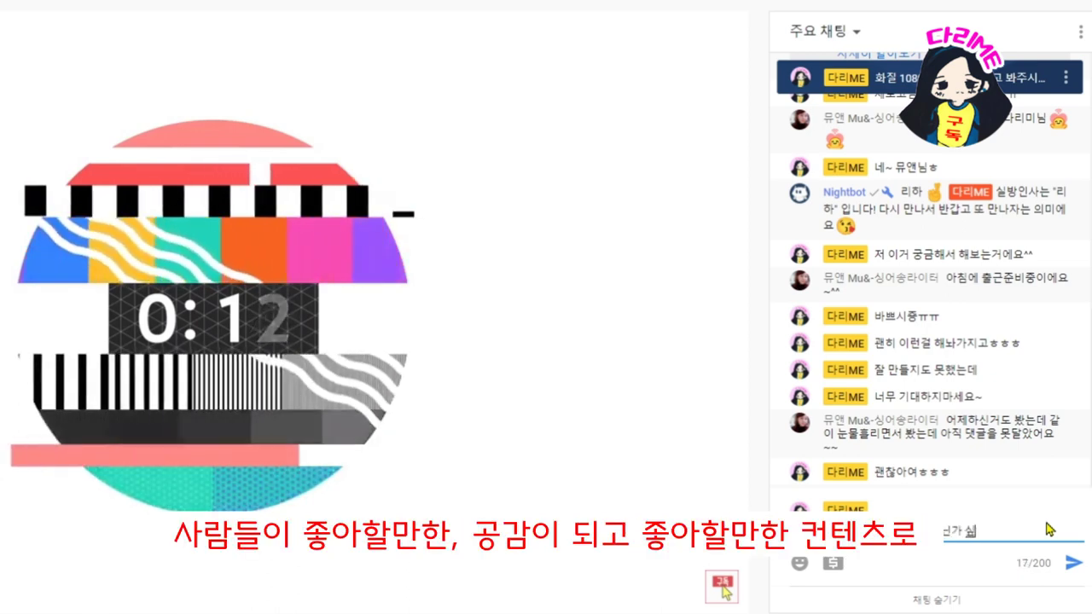
pyautogui.write('기도 하네요ㅠㅠ')
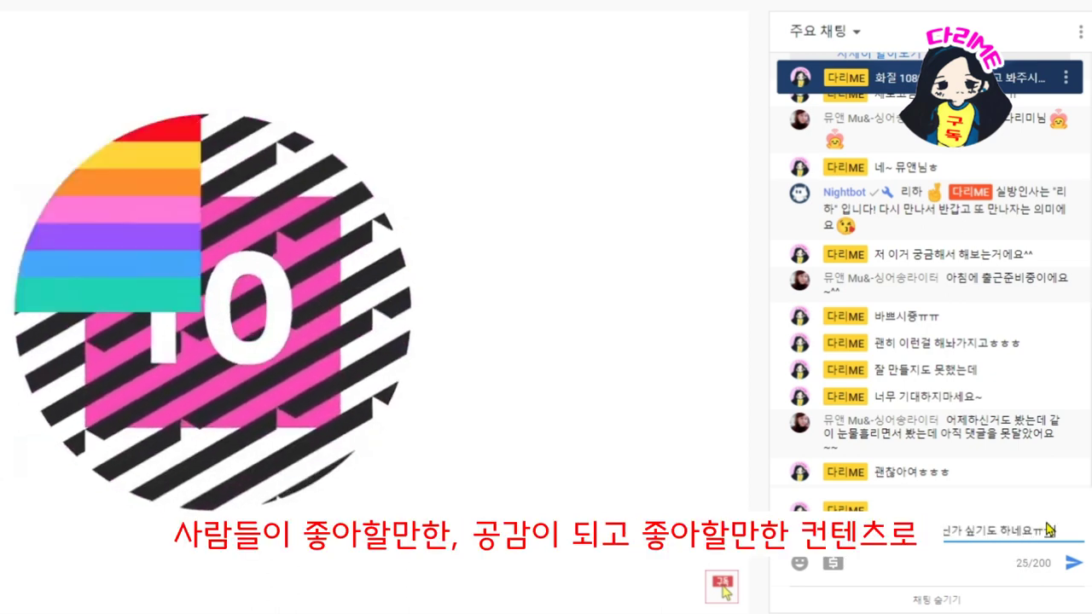
# - Send the last live-chat reply ending '기도 하네요ㅠㅠ' as the countdown finishes
pyautogui.press('Return')
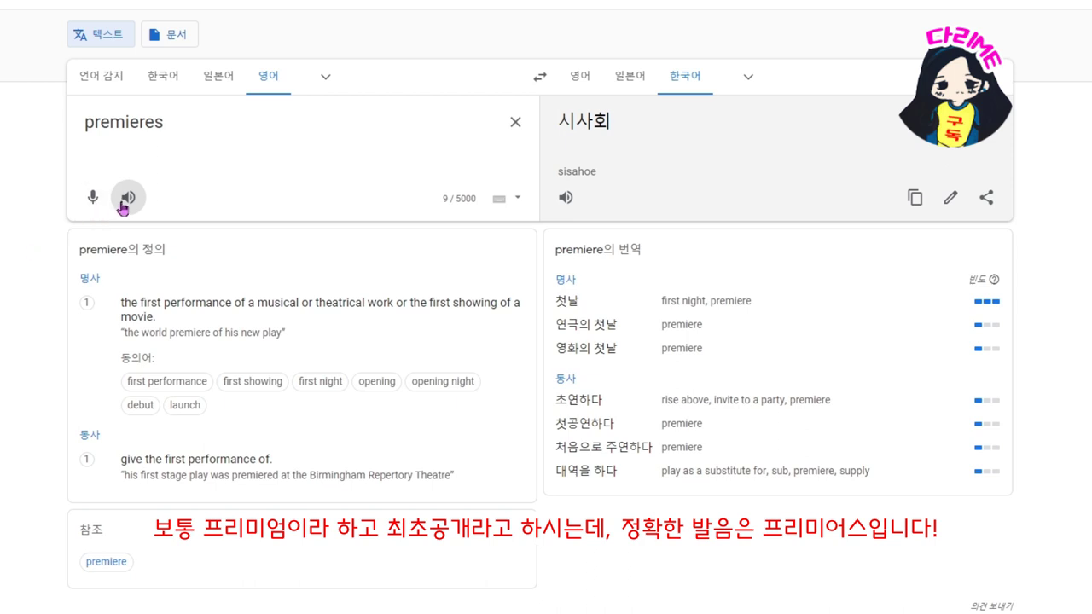
# - Play the spoken English pronunciation of 'premieres' in Google Translate
pyautogui.click(123, 201)
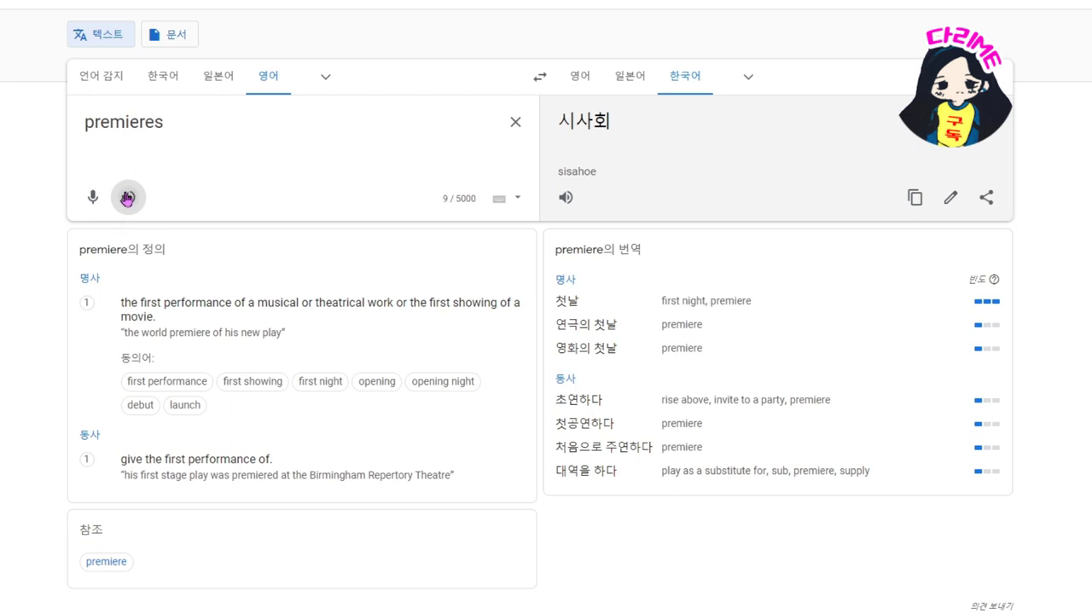